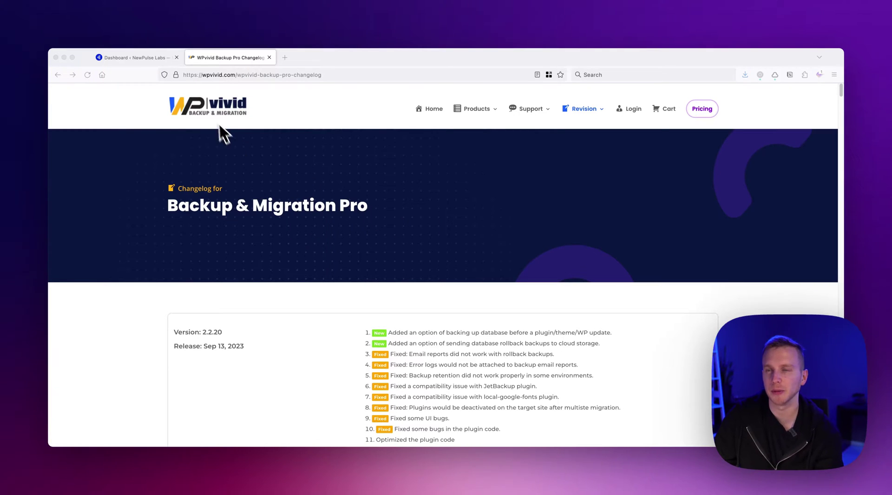
Bring the browser into focus and scroll through the current page
left_click(363, 203)
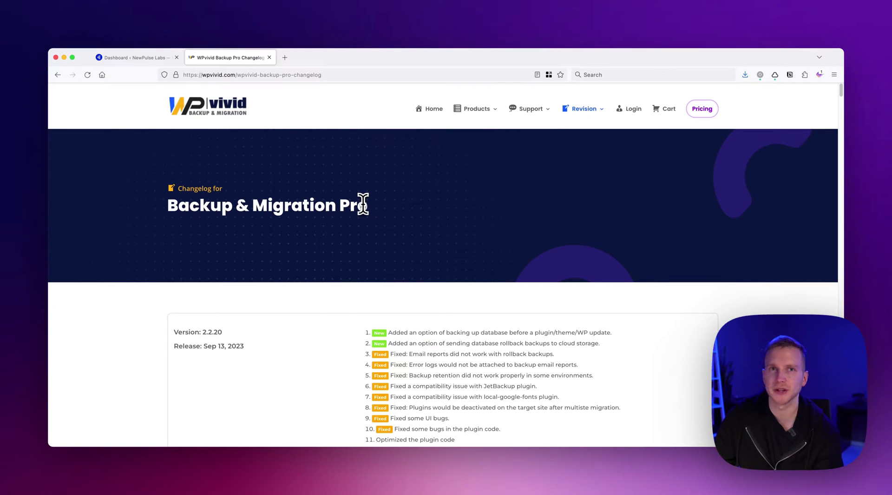
scroll(375, 212, "down", 5)
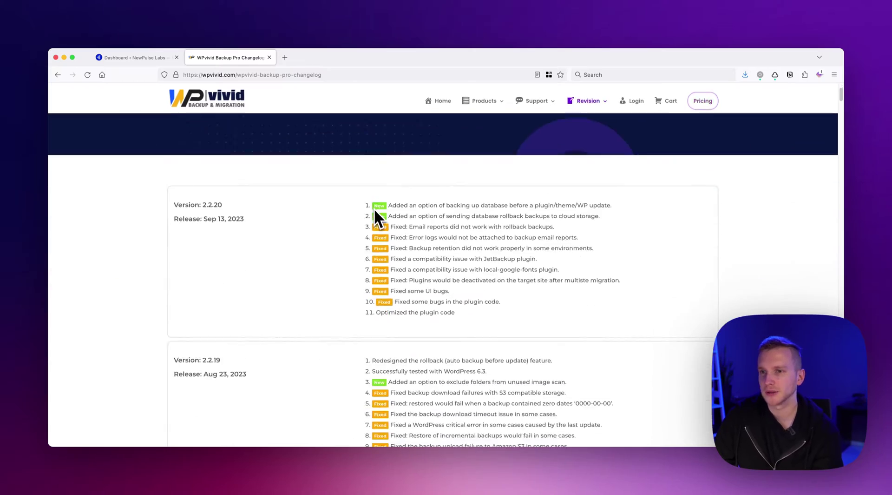
scroll(374, 208, "down", 2)
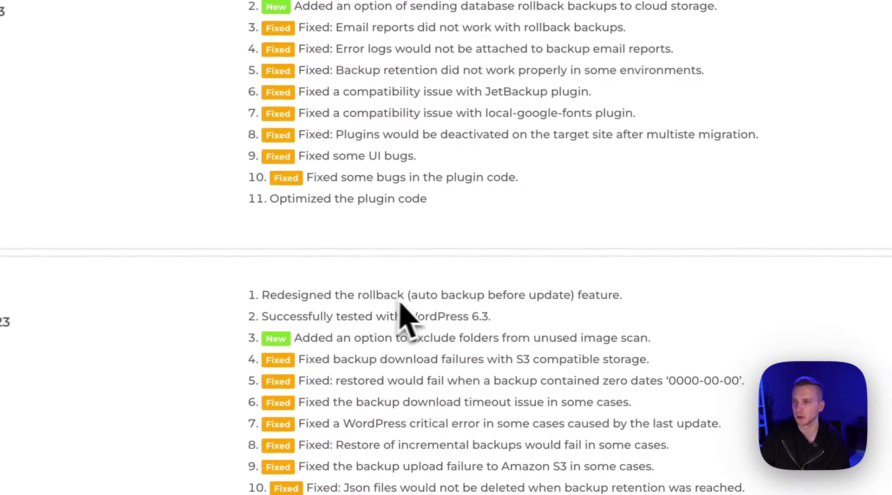
scroll(420, 307, "down", 2)
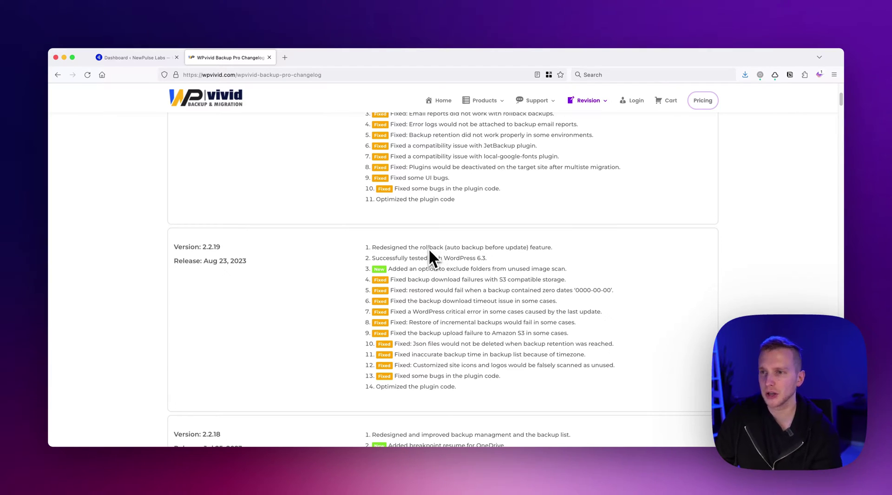
scroll(429, 258, "up", 1)
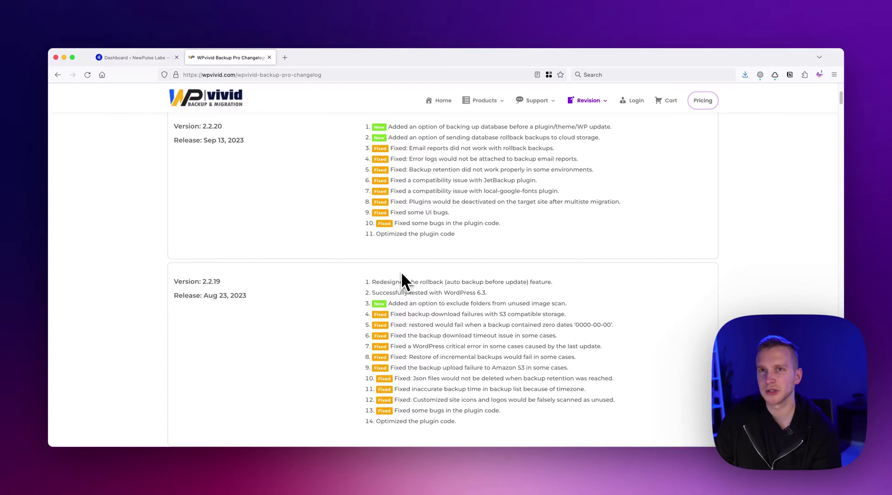
Switch to the Dashboard tab and scroll down to the WPvivid Addons/Tools list
left_click(161, 58)
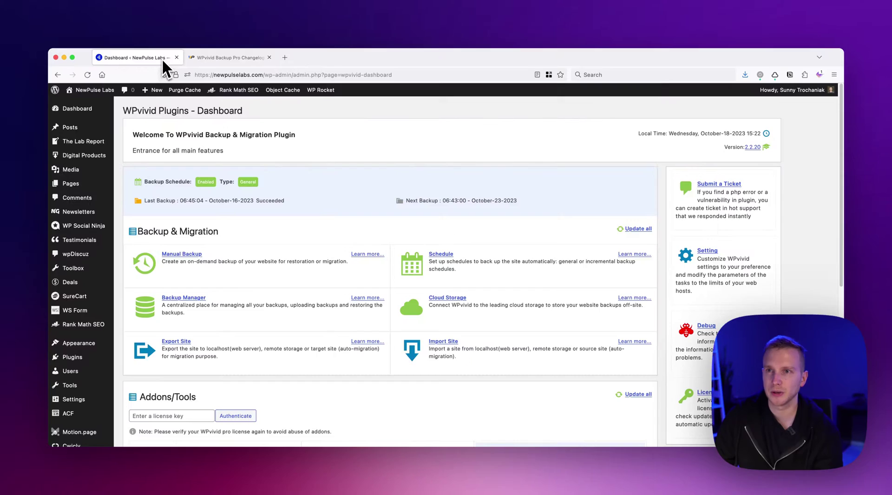
scroll(282, 217, "down", 3)
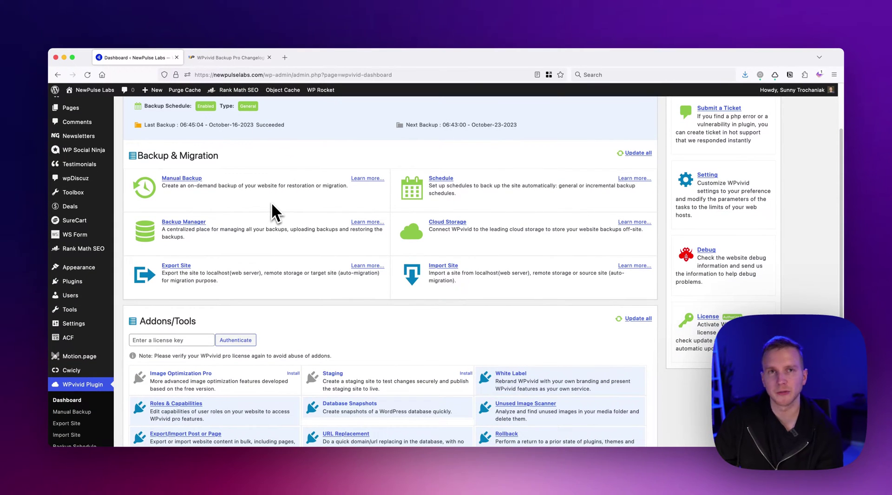
scroll(353, 260, "down", 2)
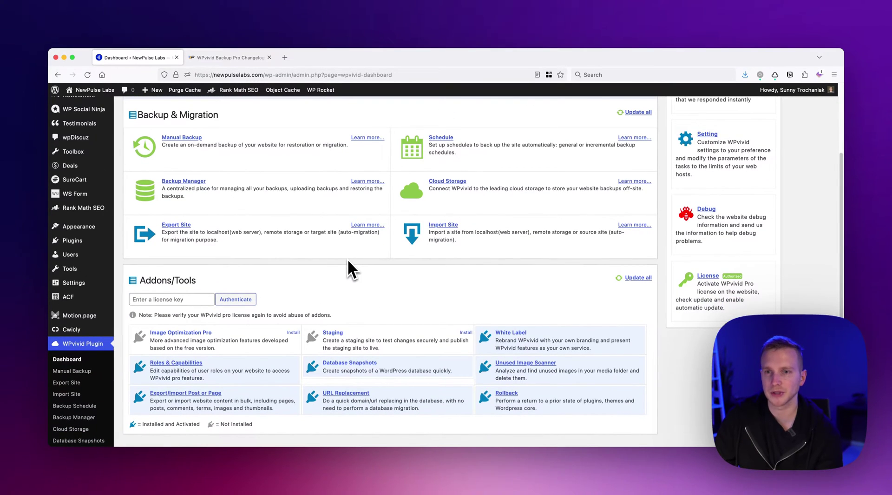
scroll(258, 270, "down", 2)
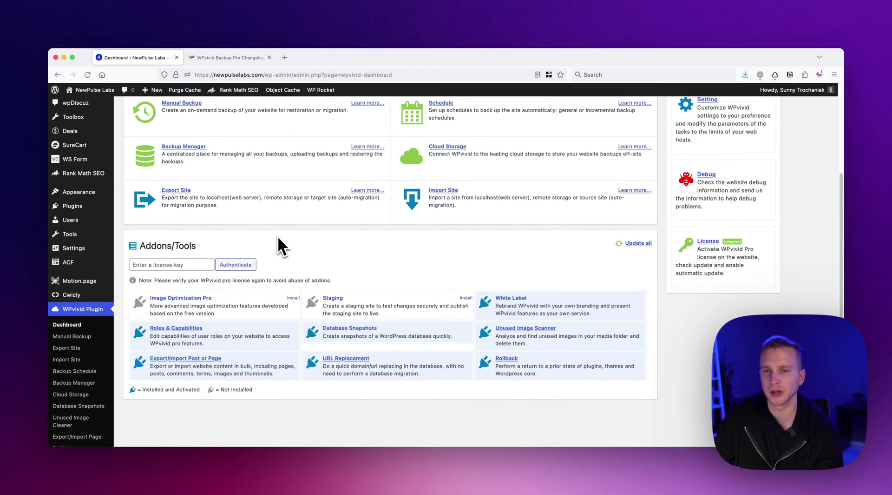
scroll(239, 260, "down", 2)
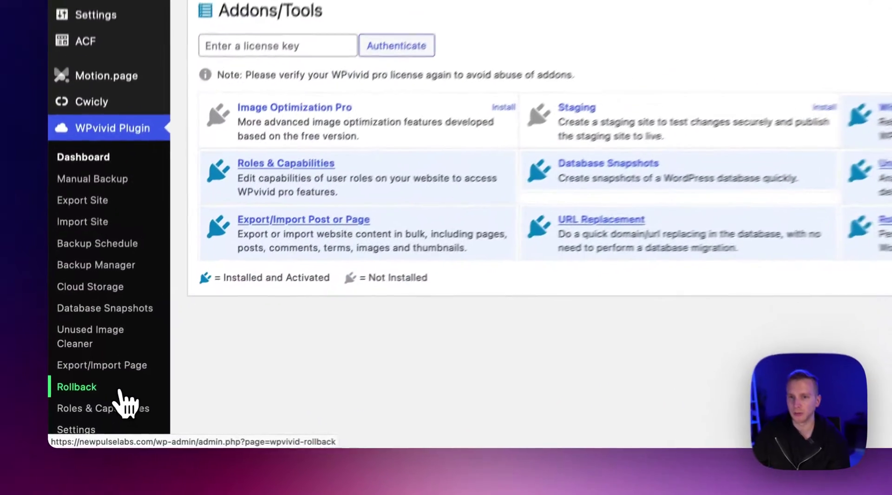
Open WPvivid's Rollback page and scroll through the plugin list
left_click(122, 390)
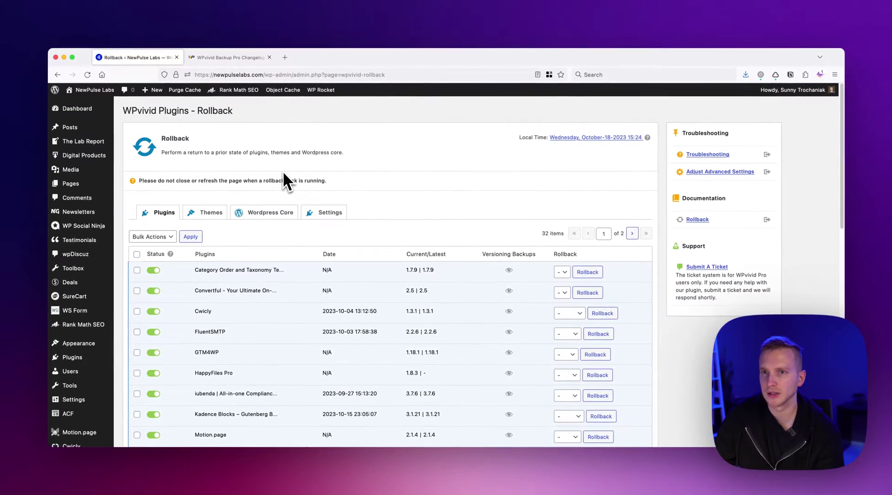
scroll(283, 176, "down", 2)
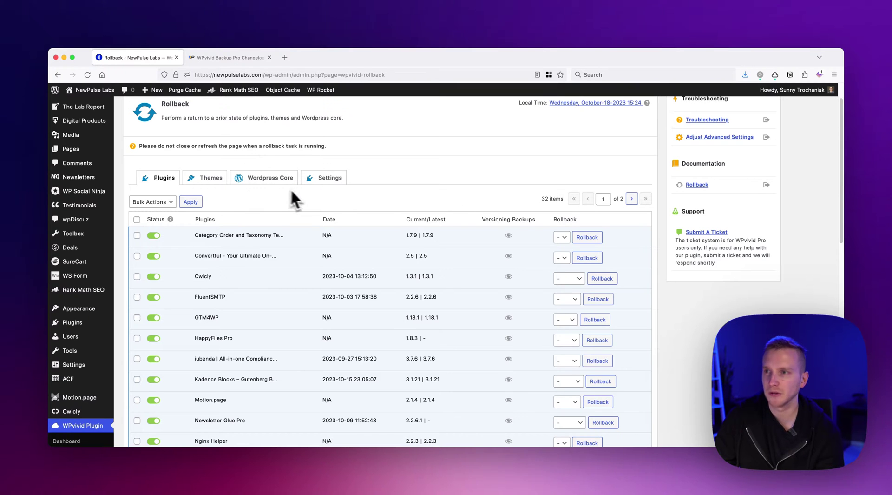
scroll(193, 275, "down", 5)
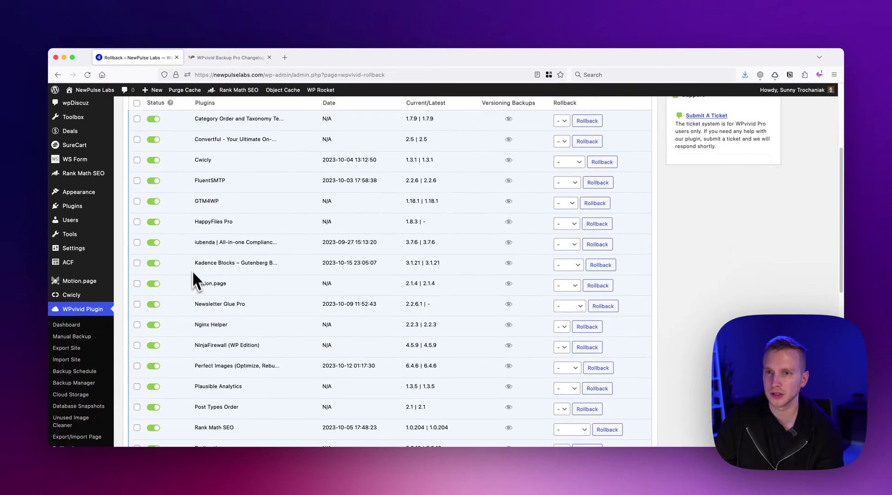
scroll(197, 230, "down", 5)
scroll(260, 323, "up", 15)
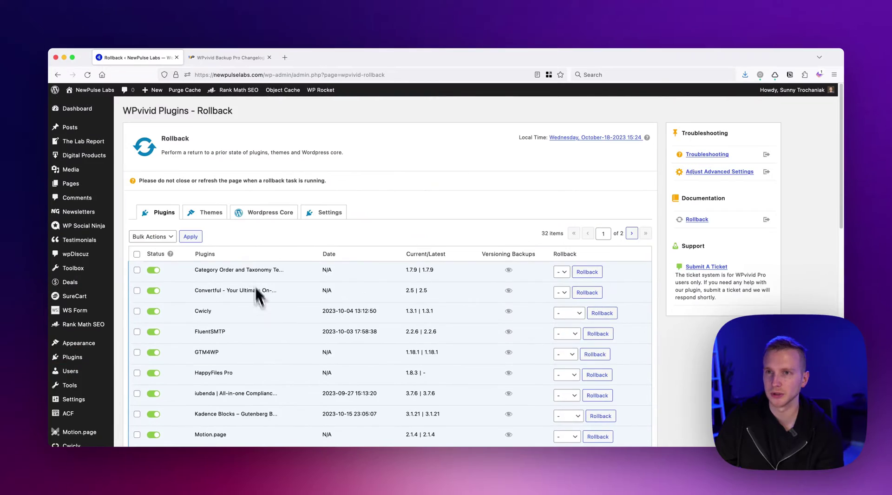
Check the Themes and WordPress Core rollback lists, then return to Plugins and scroll them
left_click(211, 208)
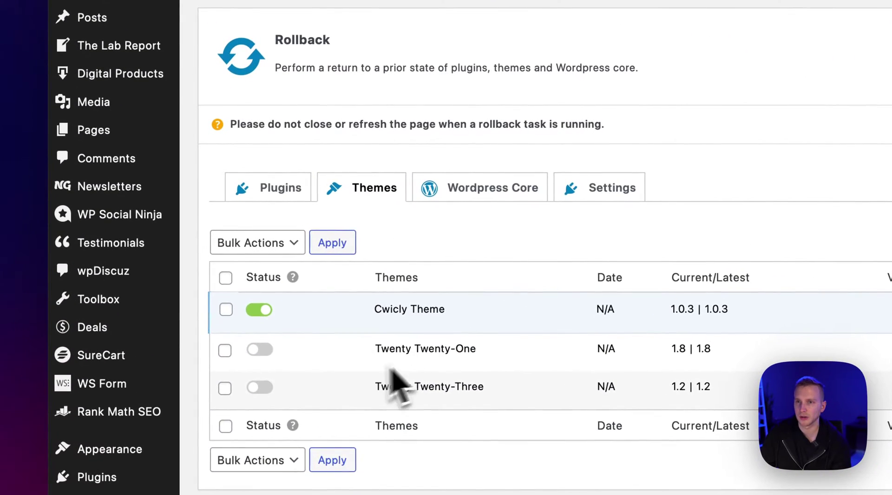
left_click(485, 196)
left_click(384, 198)
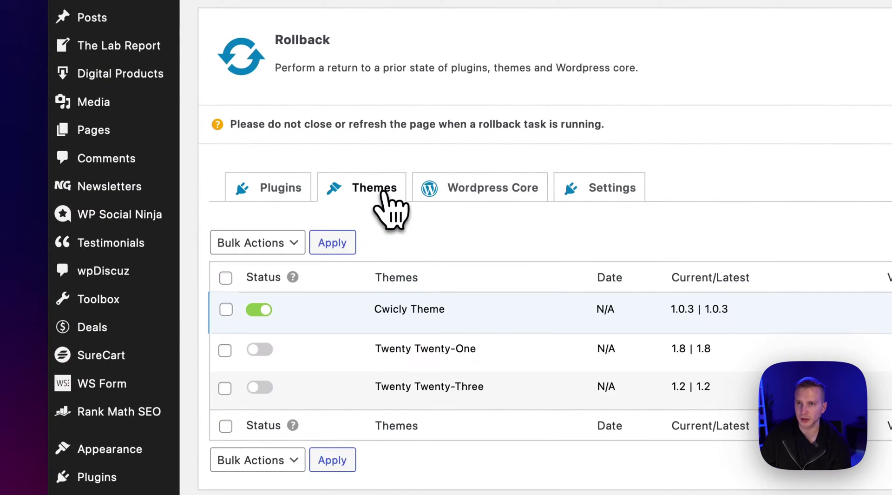
left_click(284, 191)
scroll(289, 209, "down", 5)
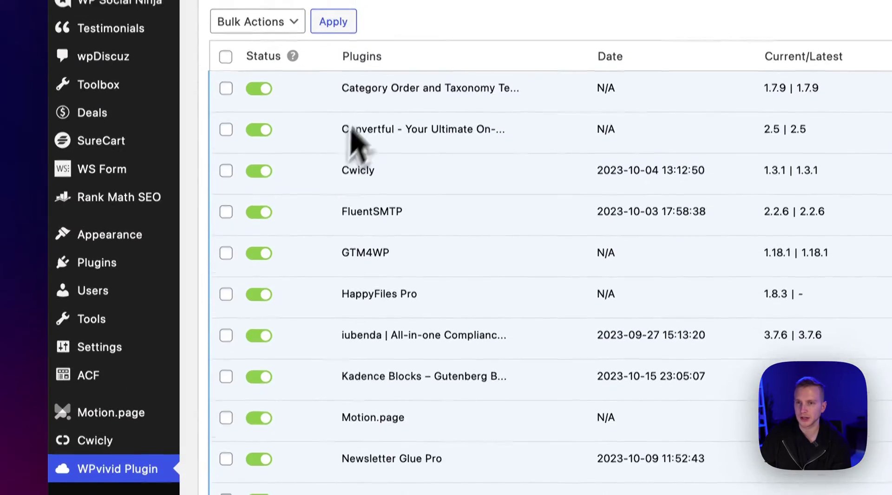
scroll(341, 298, "down", 8)
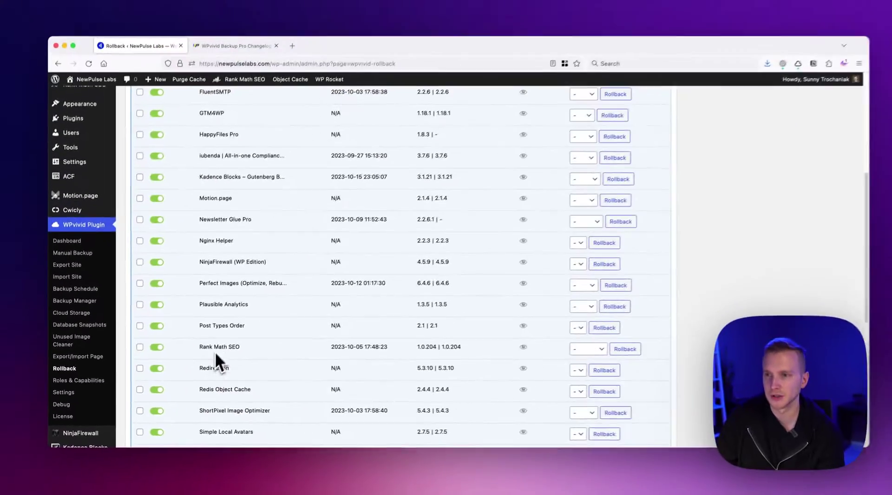
scroll(223, 326, "up", 5)
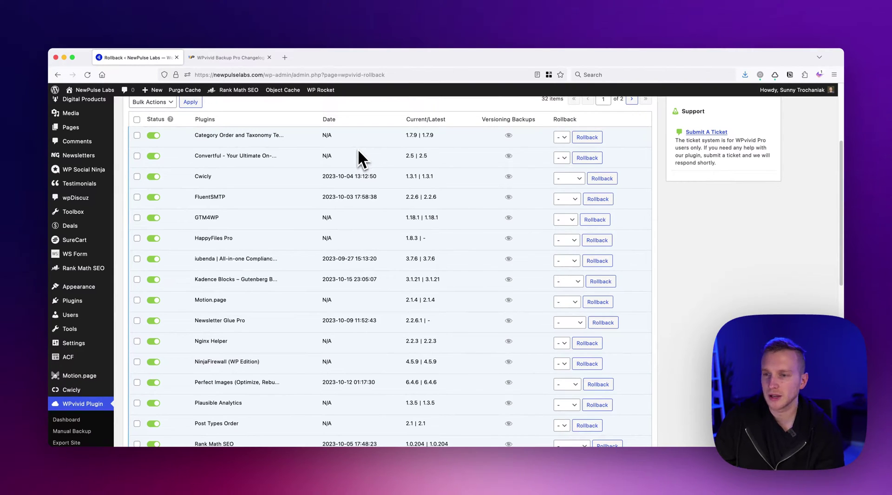
scroll(382, 238, "down", 8)
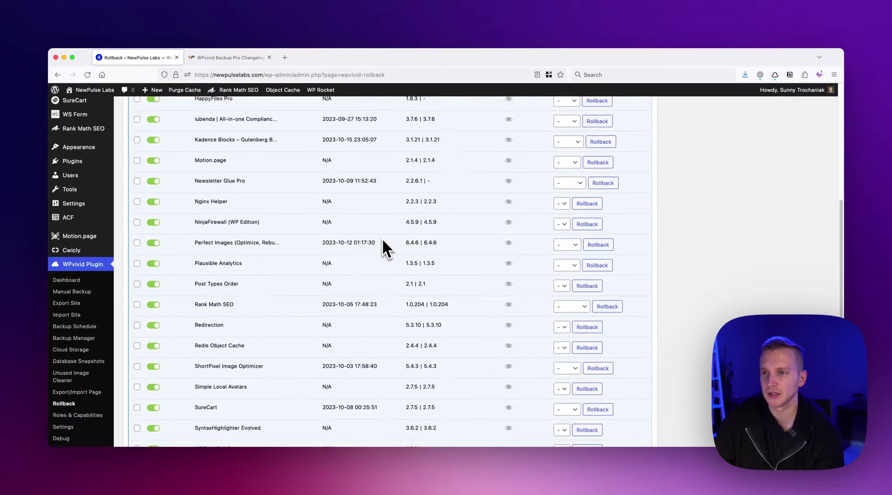
scroll(383, 235, "down", 5)
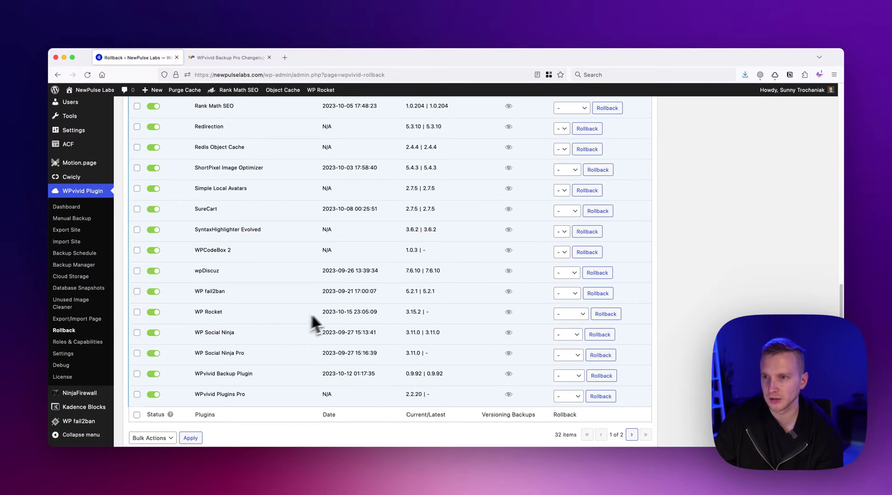
Check WP Rocket's older versions and its four versioning backups, then return to Plugins
left_click(570, 313)
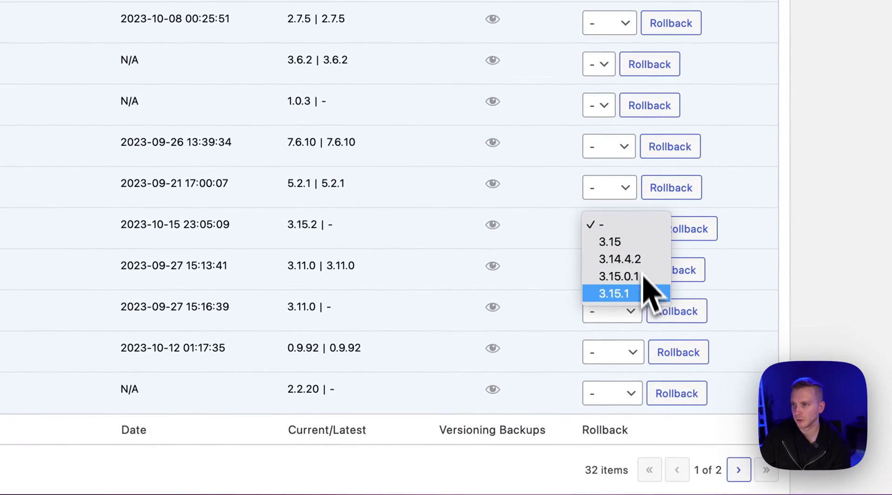
left_click(511, 251)
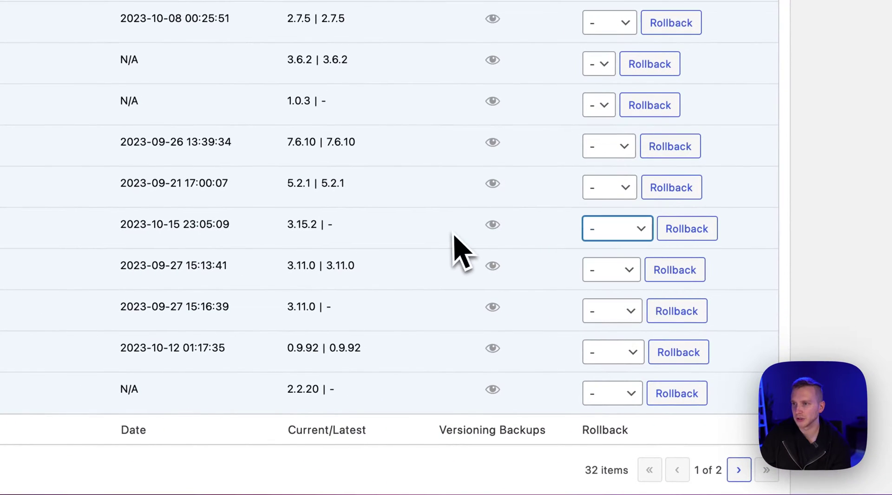
left_click(493, 224)
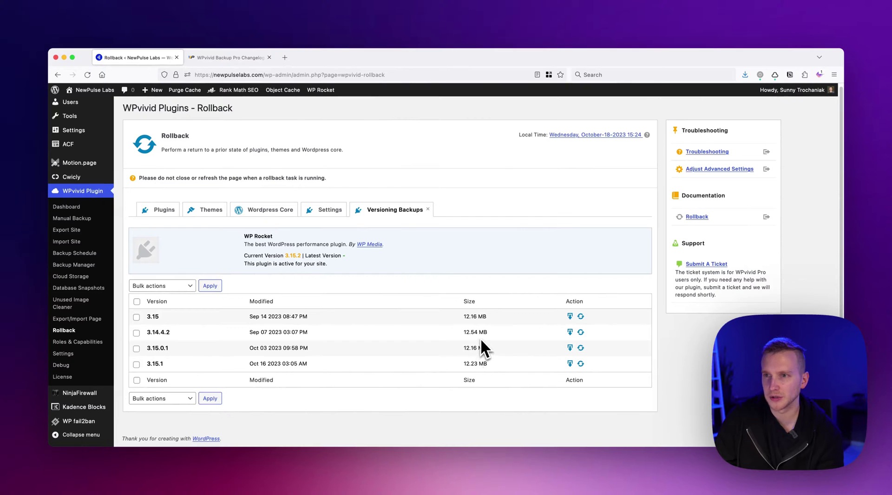
left_click(171, 213)
scroll(367, 302, "down", 5)
Look over the bulk actions, the second plugin page and Themes, then return to Plugins
scroll(368, 302, "down", 5)
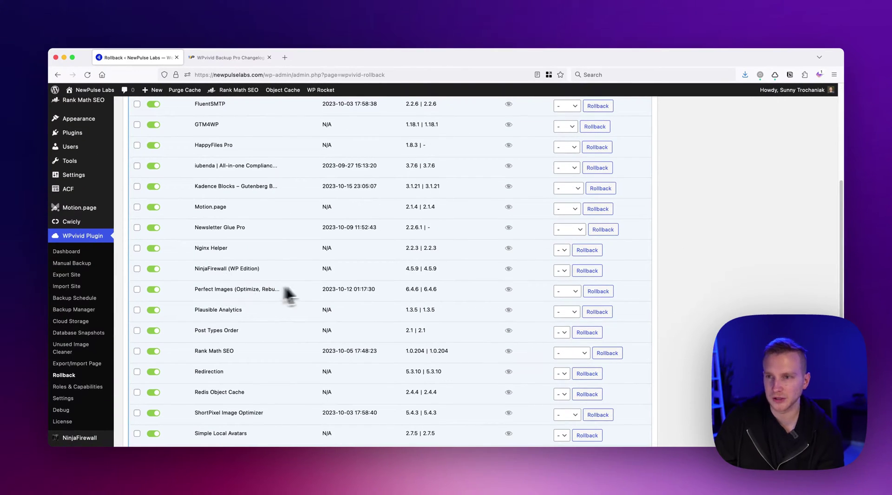
scroll(371, 281, "up", 6)
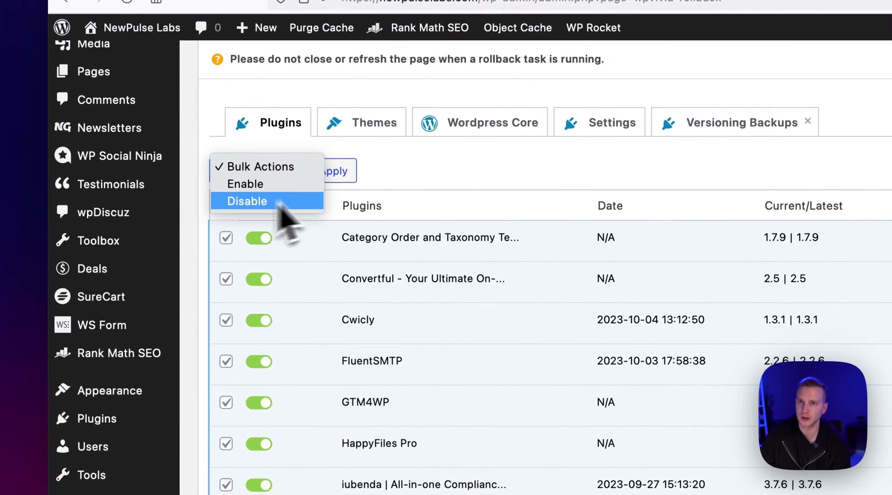
left_click(384, 189)
scroll(428, 309, "down", 15)
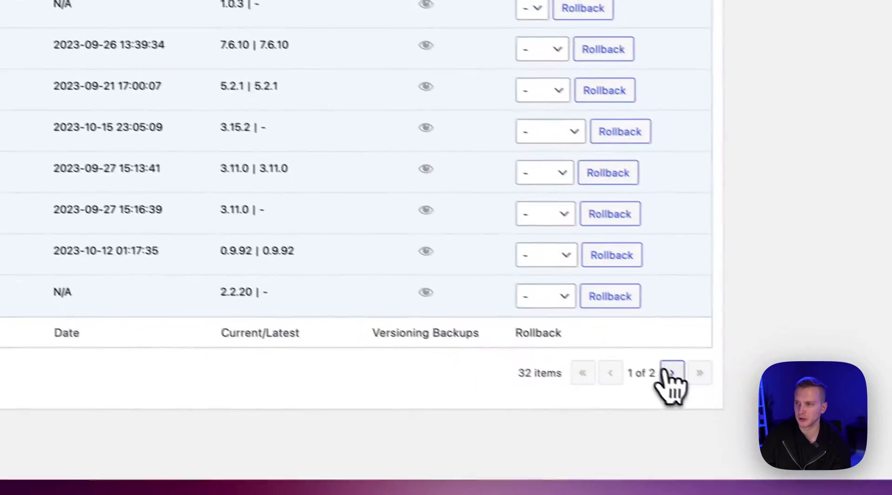
left_click(669, 372)
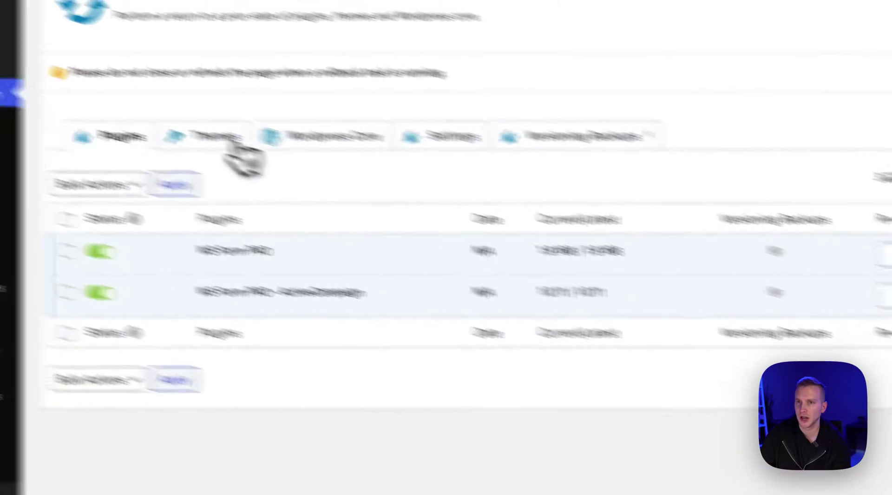
left_click(212, 136)
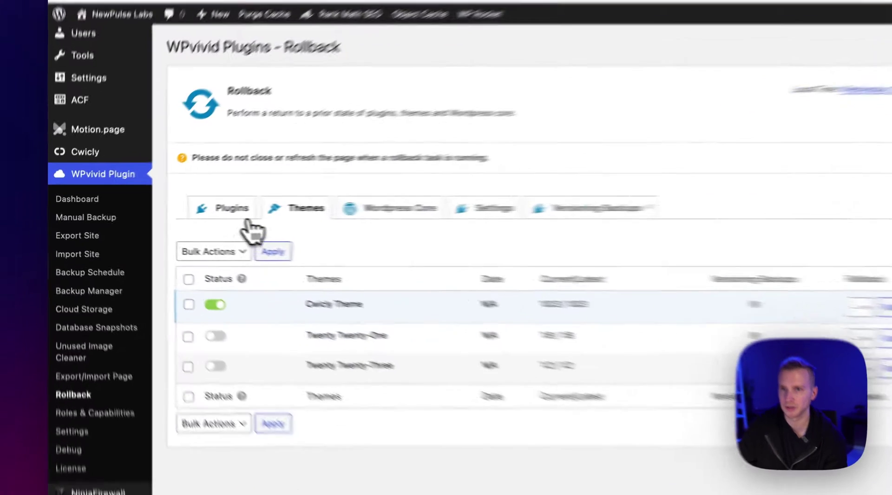
left_click(164, 214)
Try 0 as the plugin versioning backup count and dismiss the 1–999 warning
left_click(602, 207)
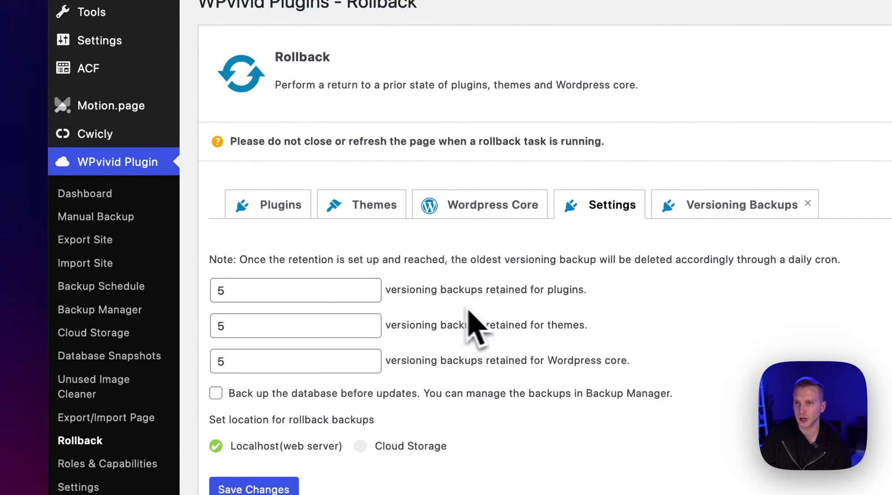
left_click(349, 292)
scroll(165, 203, "down", 5)
key("BackSpace")
type("0")
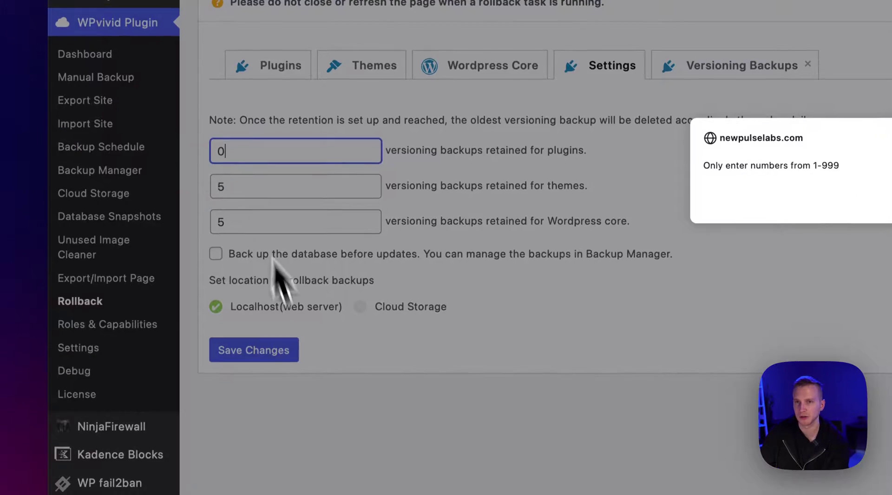
left_click(612, 254)
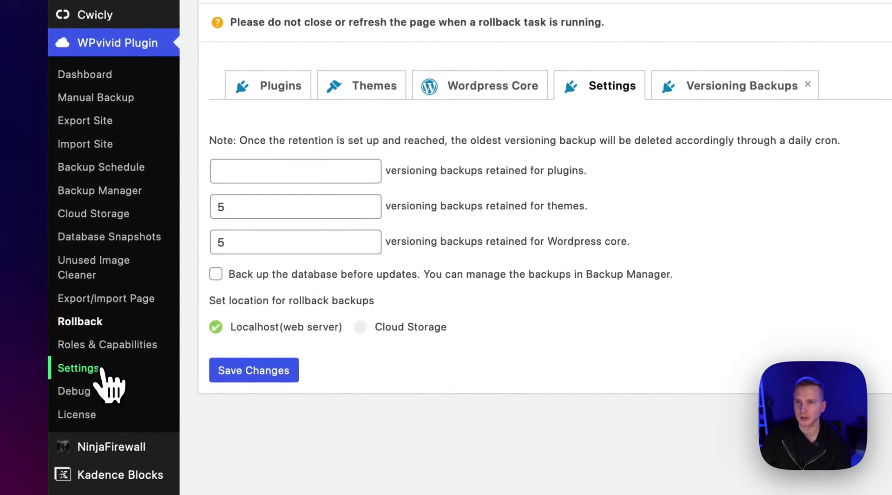
In WPvivid Settings, try 0 for local rollback retention and dismiss the 1–999 warning
left_click(100, 370)
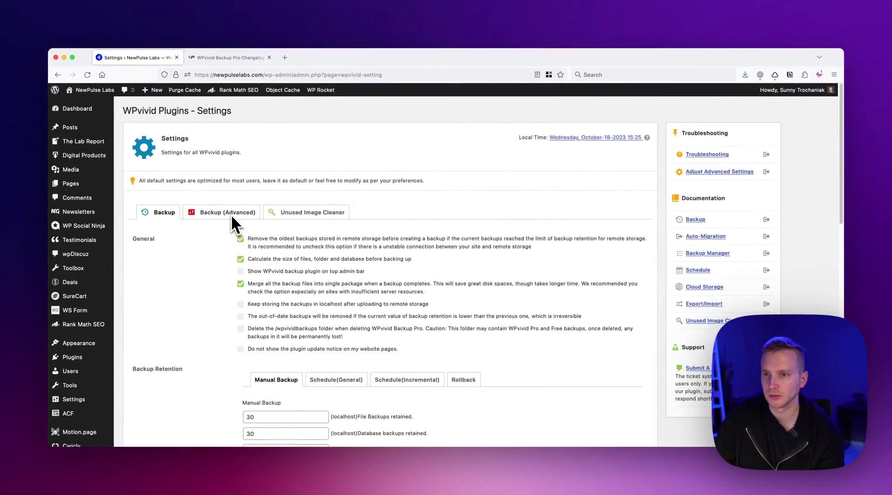
scroll(293, 322, "down", 3)
left_click(463, 295)
scroll(463, 296, "down", 5)
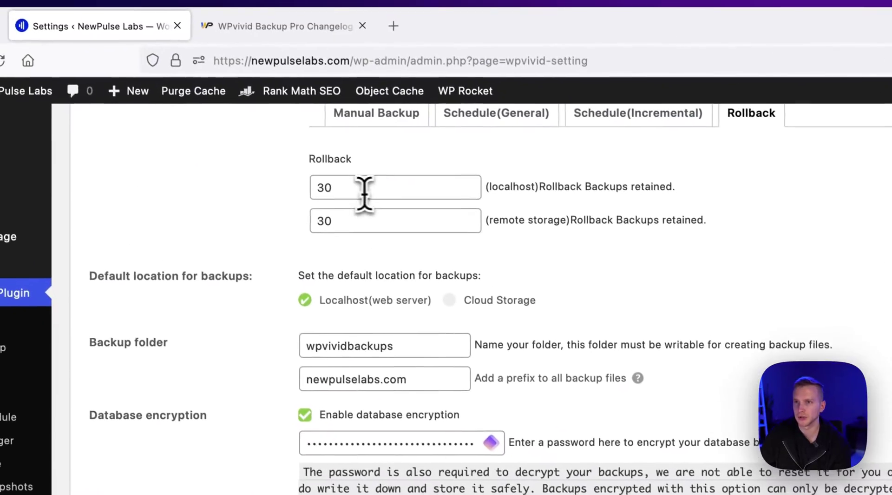
double_click(253, 66)
type("0")
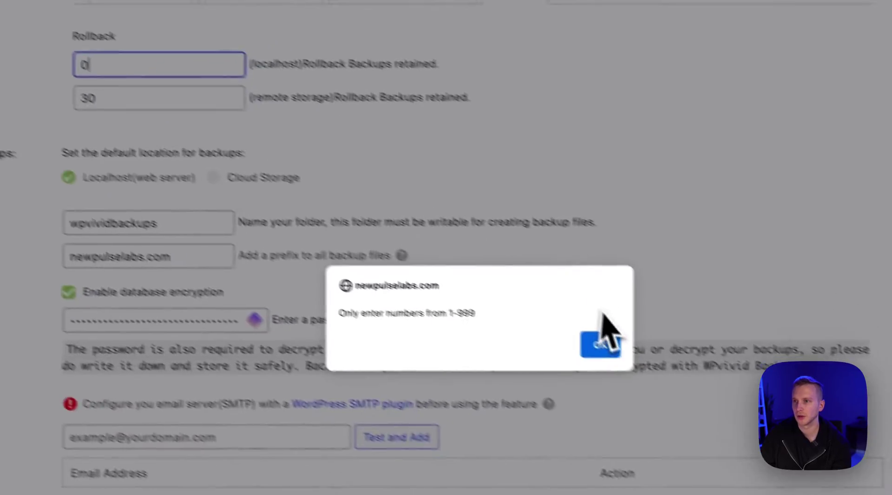
left_click(841, 466)
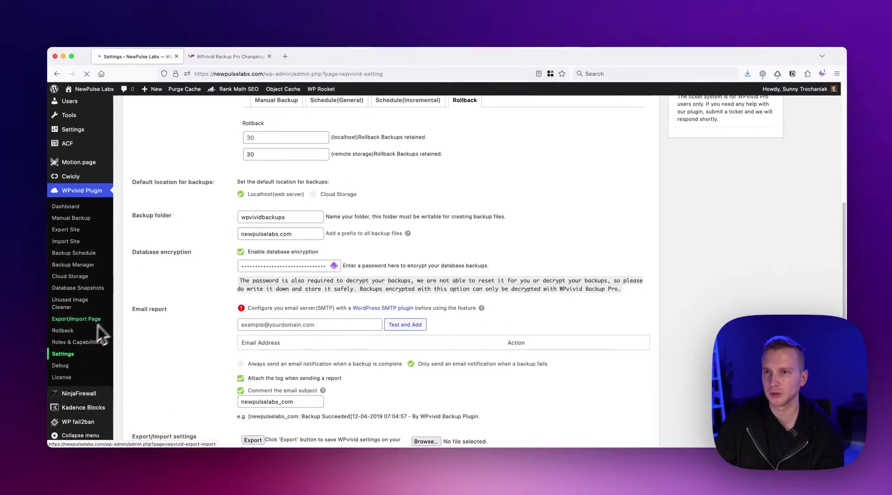
Select all plugins on the Rollback list and bulk-disable their versioning
left_click(100, 327)
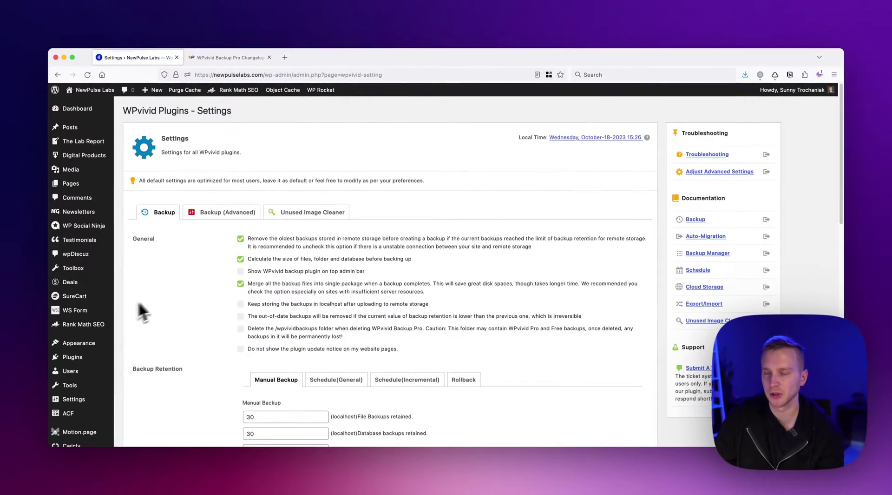
scroll(95, 409, "down", 3)
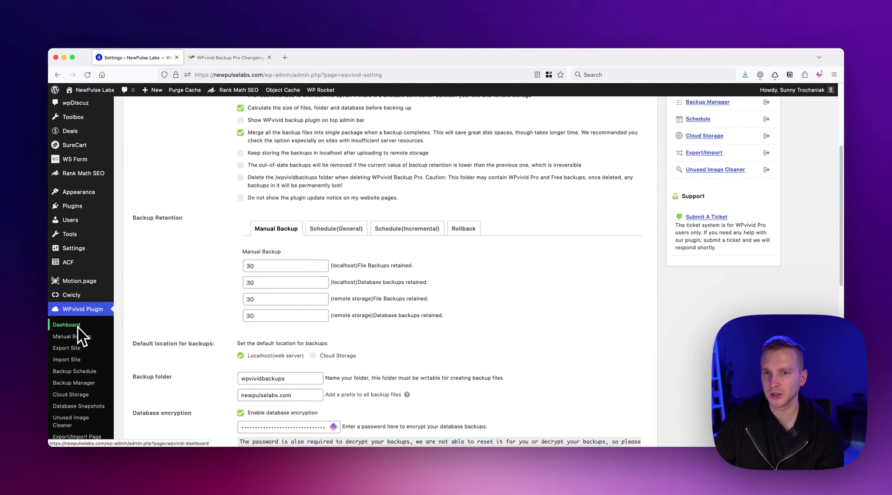
scroll(84, 358, "down", 2)
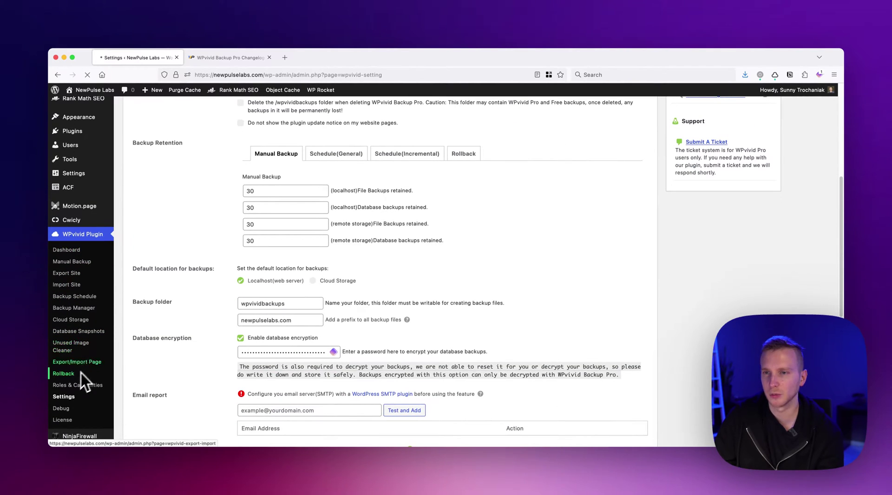
scroll(235, 261, "down", 2)
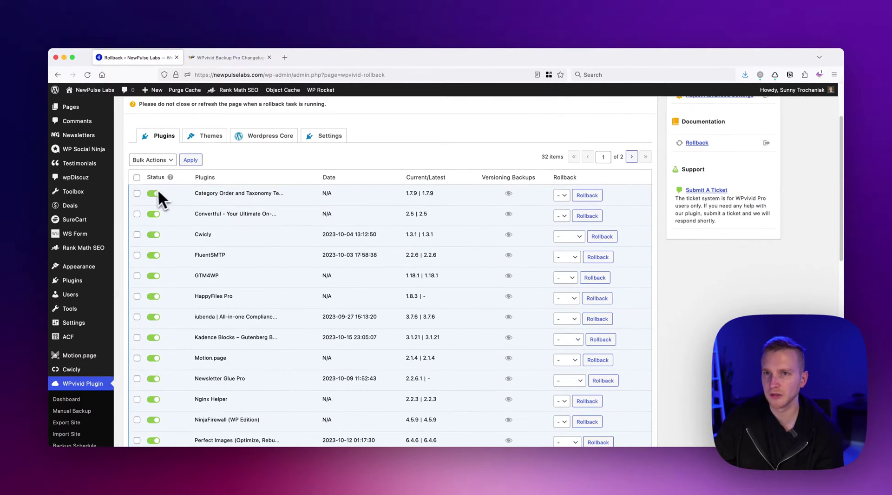
left_click(137, 177)
left_click(153, 159)
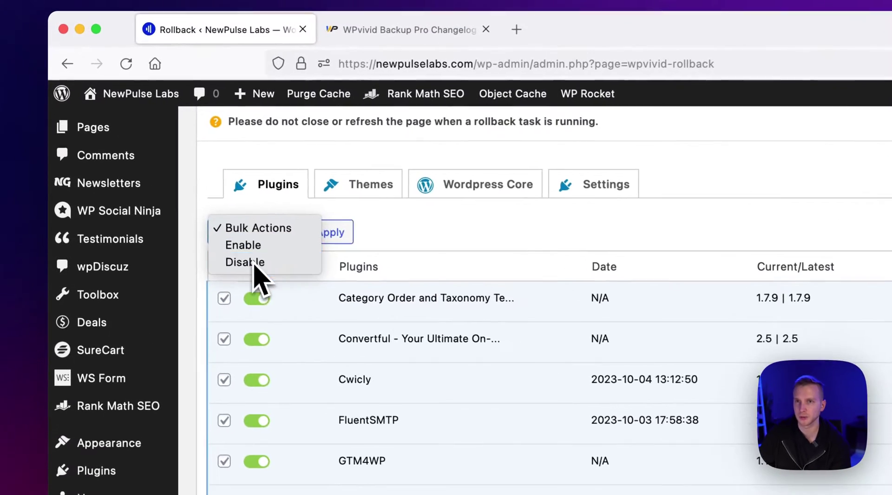
left_click(256, 262)
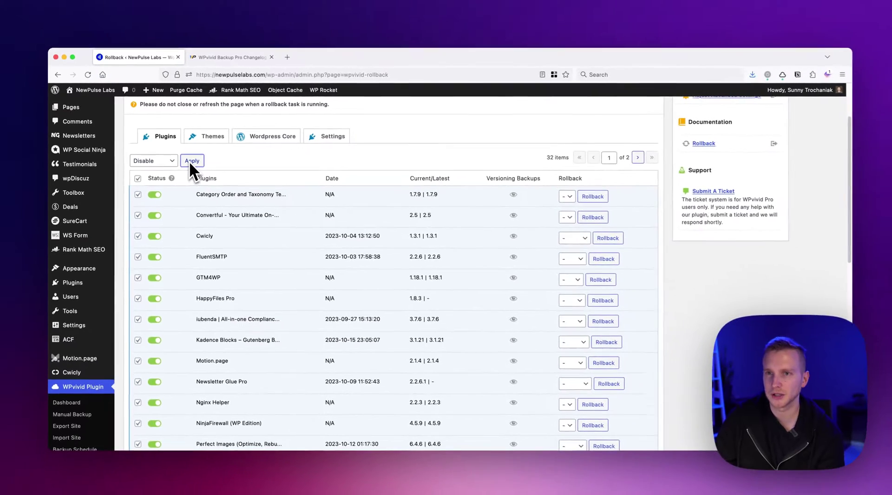
left_click(331, 237)
On page 2, turn off versioning for WS Form PRO and WS Form PRO - ActiveCampaign
scroll(273, 328, "down", 15)
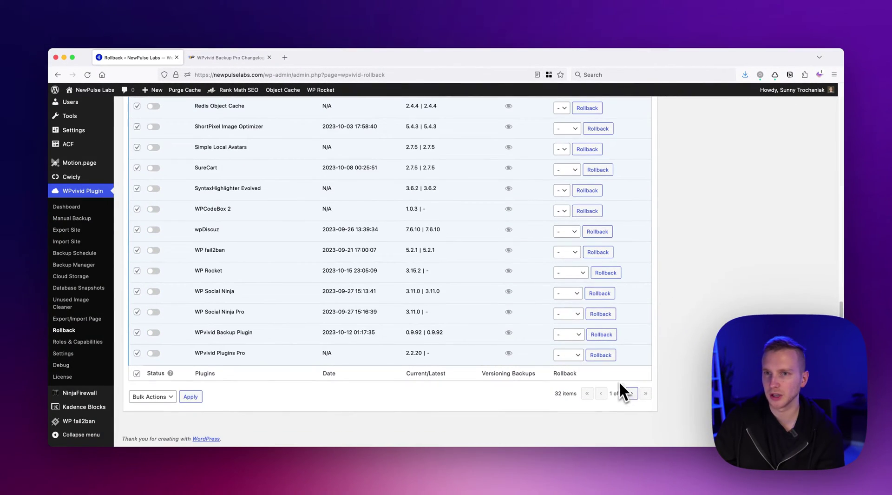
left_click(632, 393)
left_click(155, 270)
left_click(155, 291)
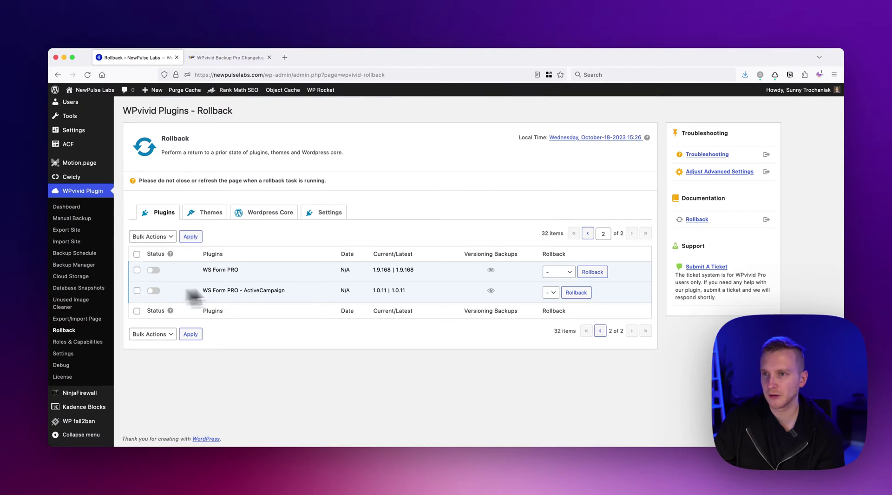
Return to page 1 and check stored versions for SureCart, ShortPixel, WP Rocket and the 1.0.204 plugin
left_click(599, 331)
scroll(467, 313, "down", 5)
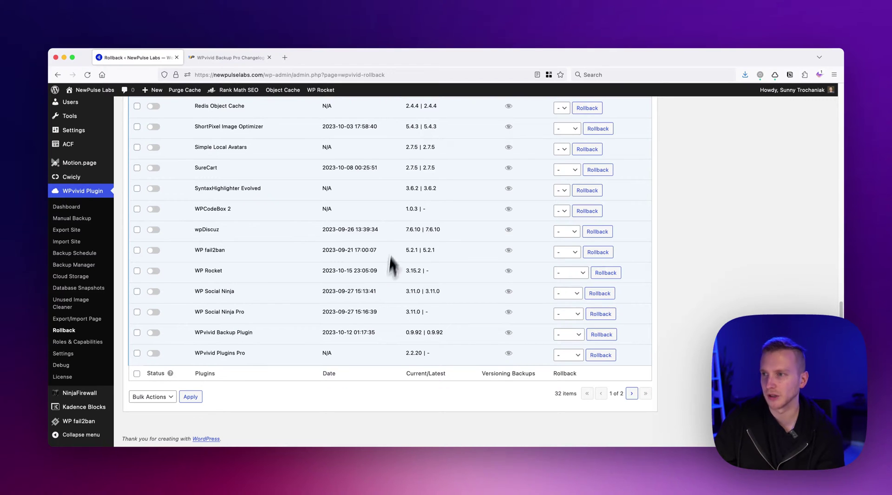
scroll(465, 250, "up", 1)
left_click(566, 202)
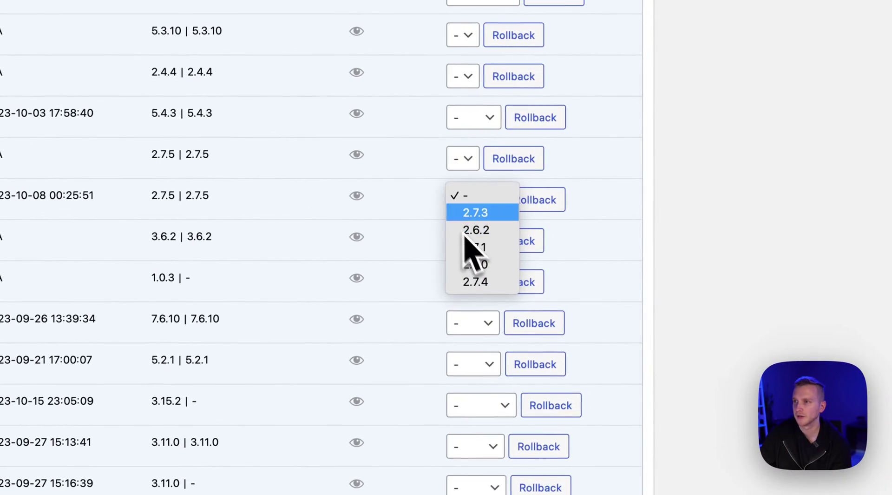
left_click(473, 196)
left_click(475, 118)
key("Escape")
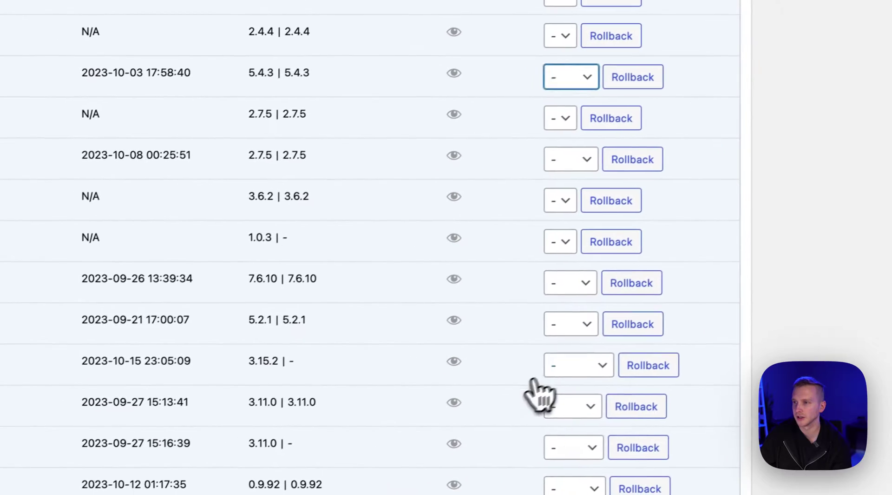
left_click(495, 394)
key("Escape")
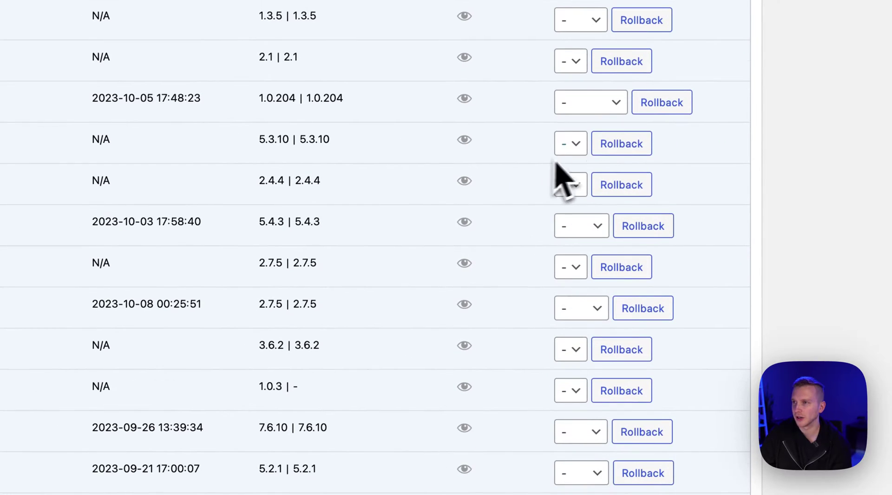
left_click(588, 104)
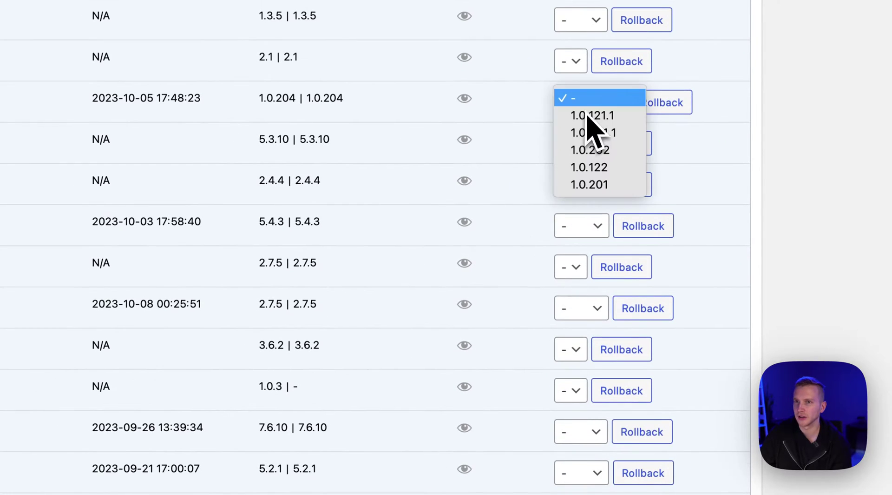
key("Escape")
scroll(495, 208, "down", 3)
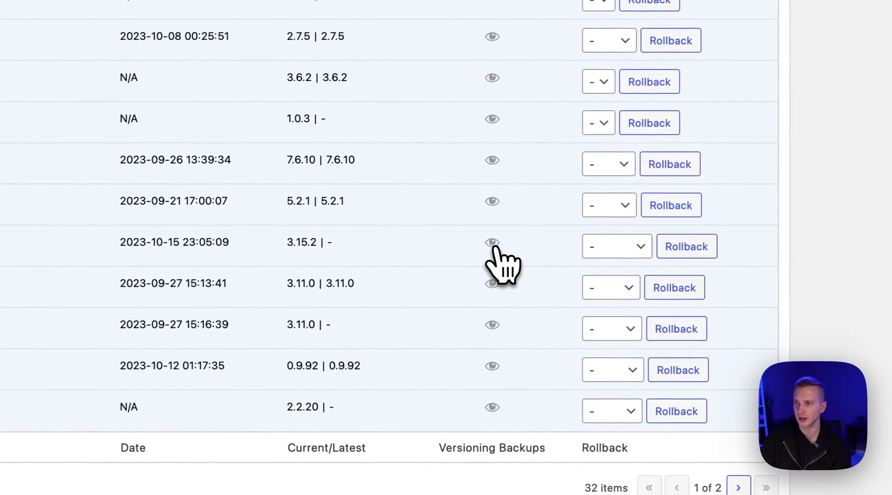
Open WP Rocket's versioning backups, select all four versions, and look over the bulk actions
left_click(510, 242)
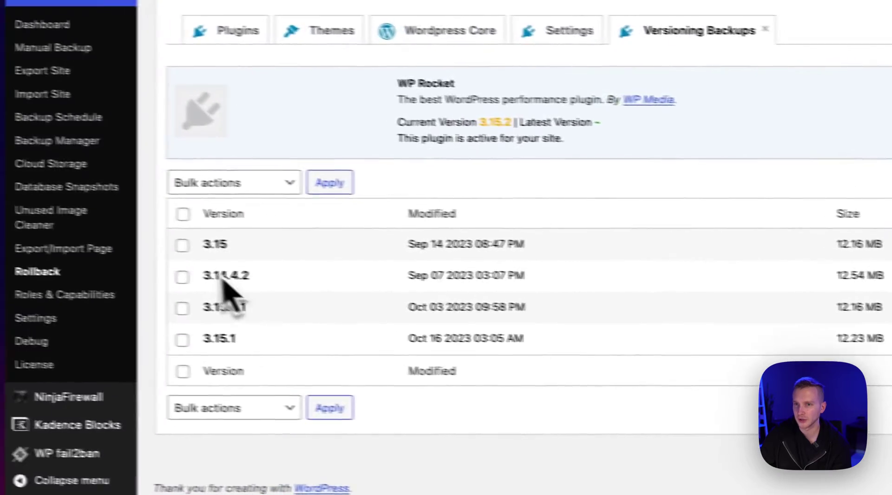
left_click(226, 223)
left_click(240, 190)
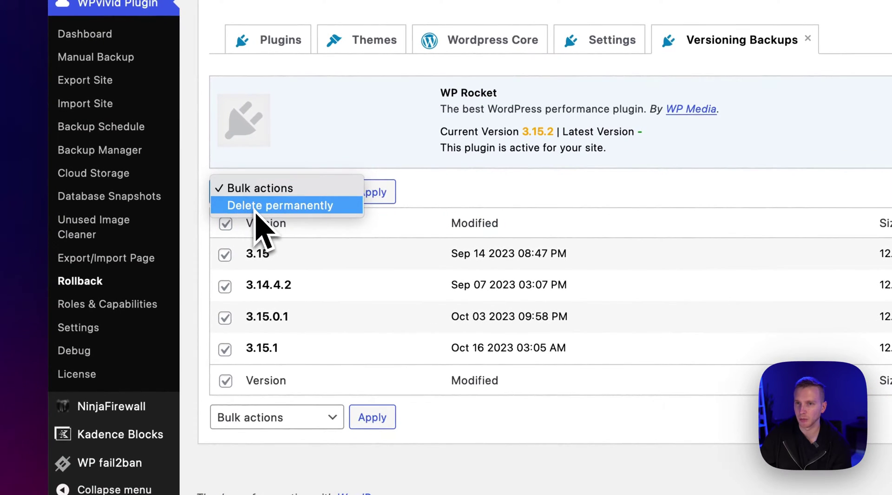
left_click(429, 205)
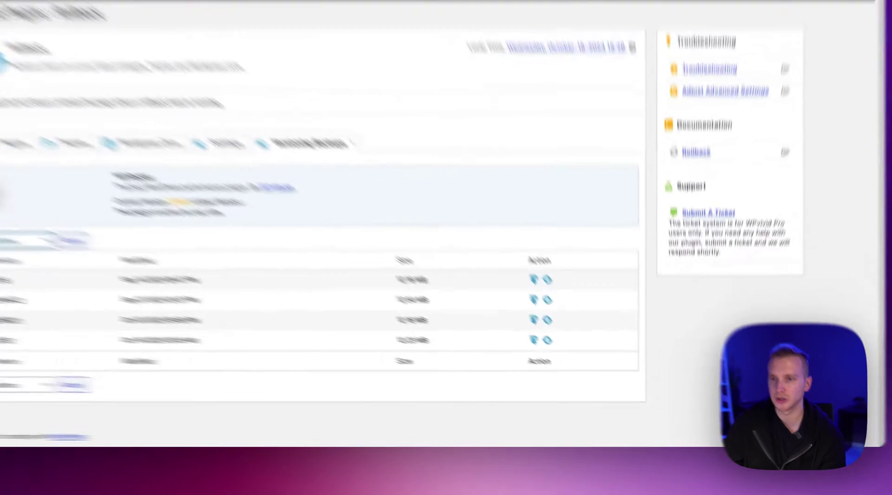
In FileZilla, navigate the server to wp-content/wpvividbackups/rollback and right-click the plugins folder
left_click(581, 488)
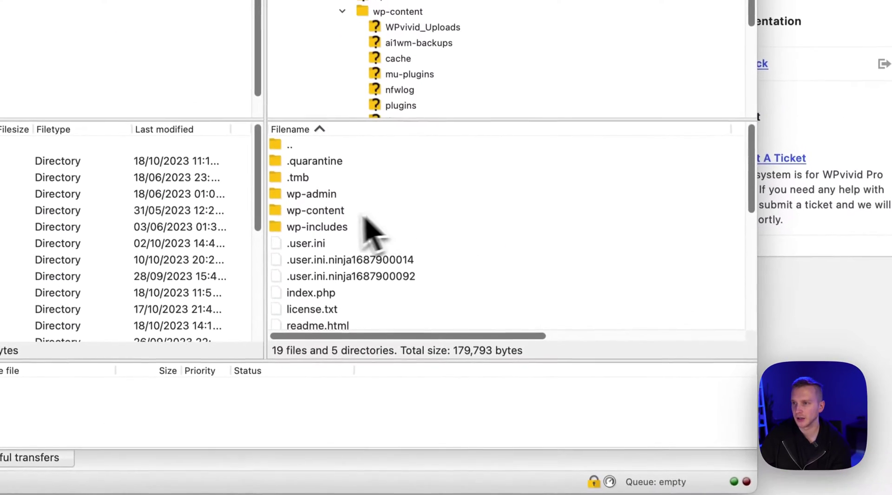
scroll(288, 141, "down", 3)
scroll(281, 127, "up", 3)
double_click(321, 213)
scroll(342, 250, "down", 4)
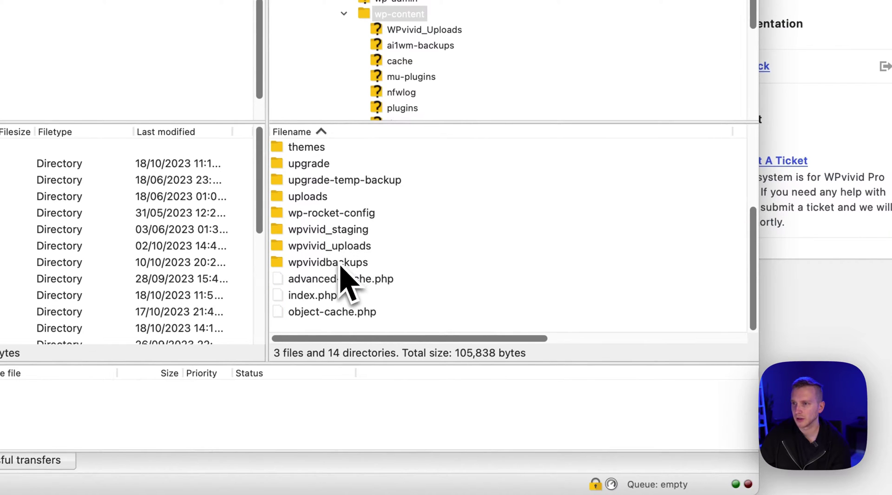
left_click(336, 266)
double_click(335, 266)
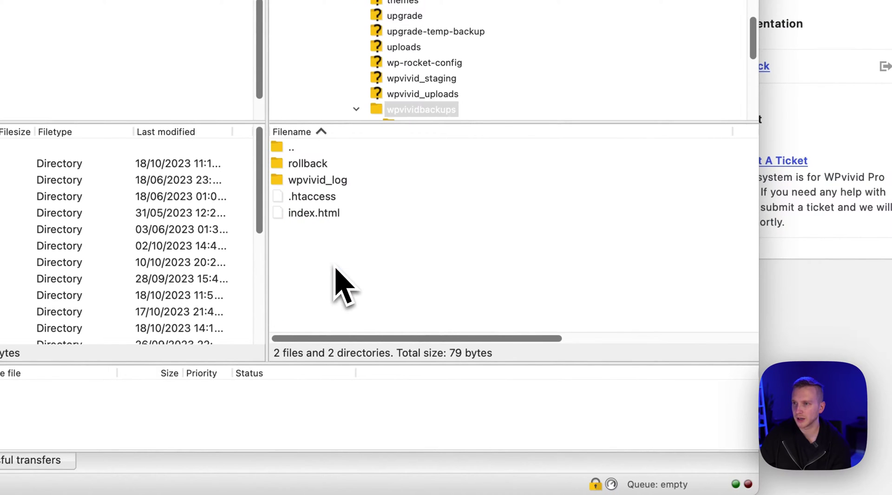
double_click(309, 167)
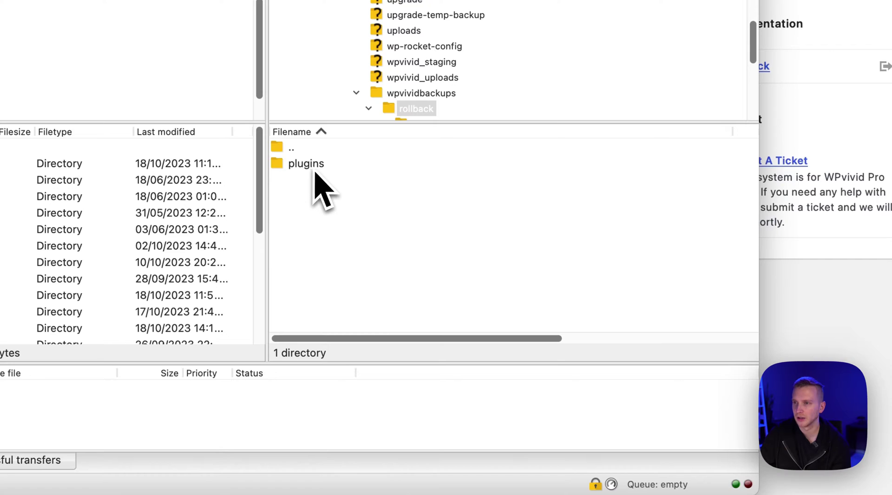
left_click(312, 168)
right_click(304, 167)
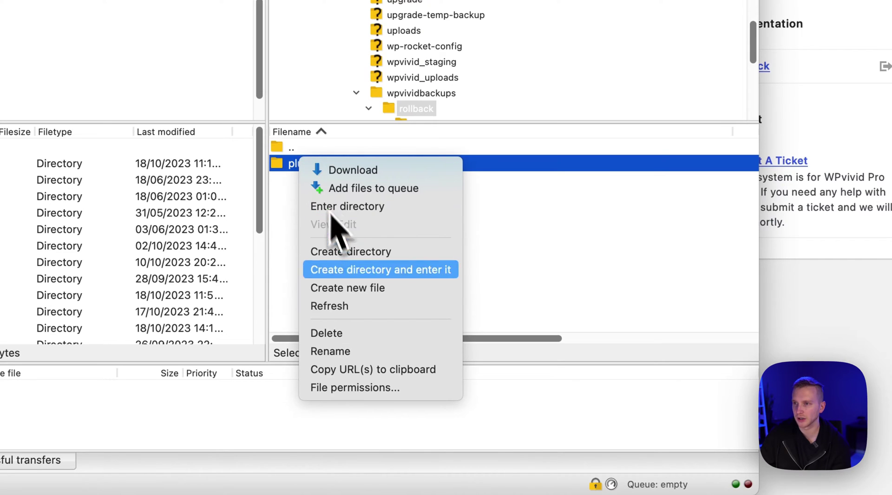